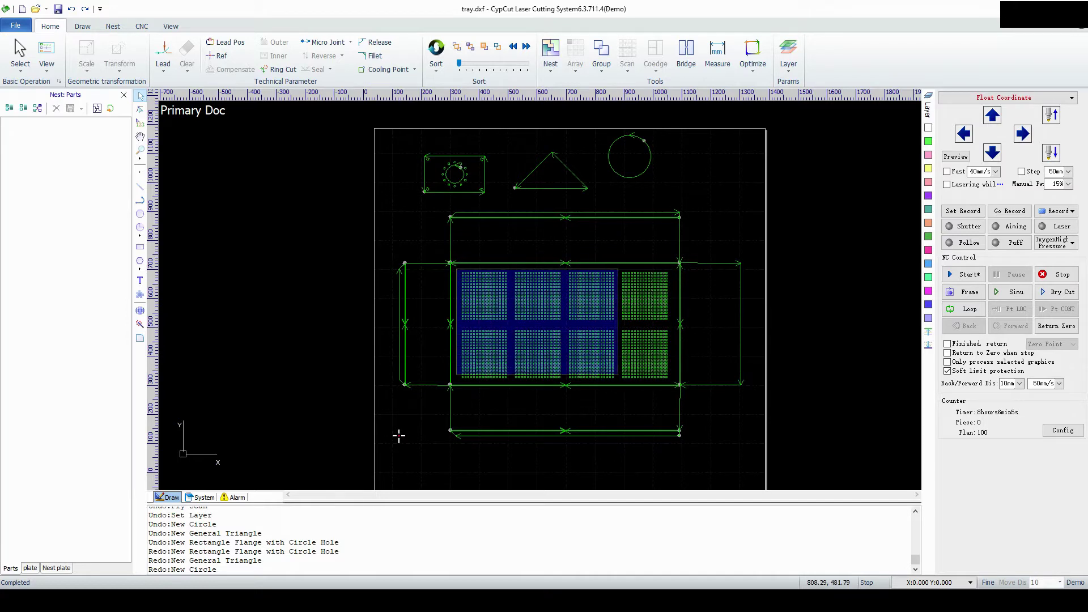
Move all of the tray's hole grids to the orange layer and apply Fly Scan to them.
{"action": "key", "text": "ctrl+a"}
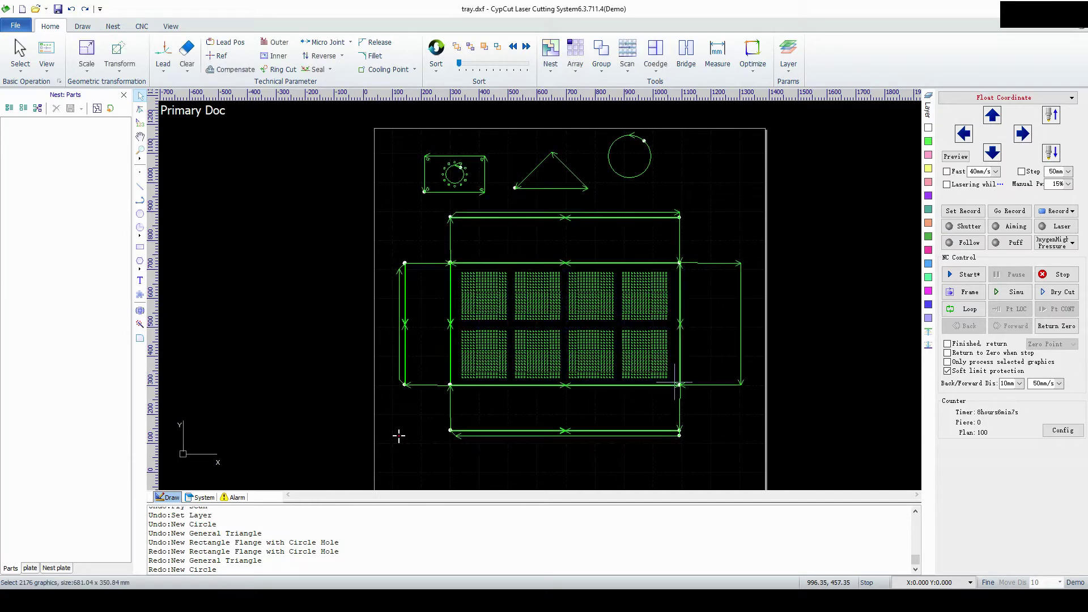
{"action": "left_click", "coordinate": [929, 224]}
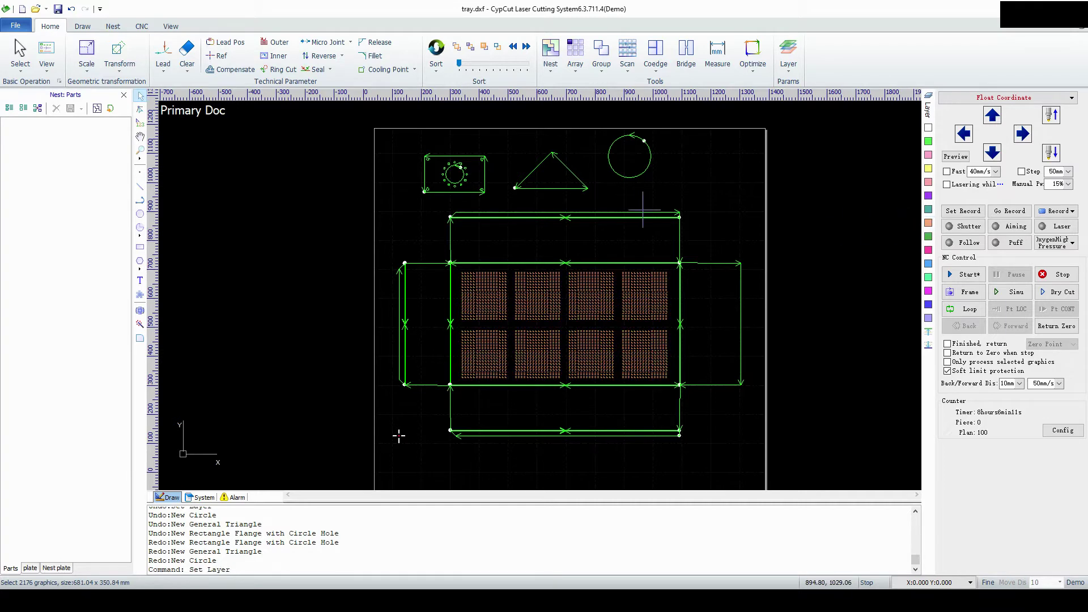
{"action": "left_click", "coordinate": [627, 75]}
{"action": "left_click", "coordinate": [638, 85]}
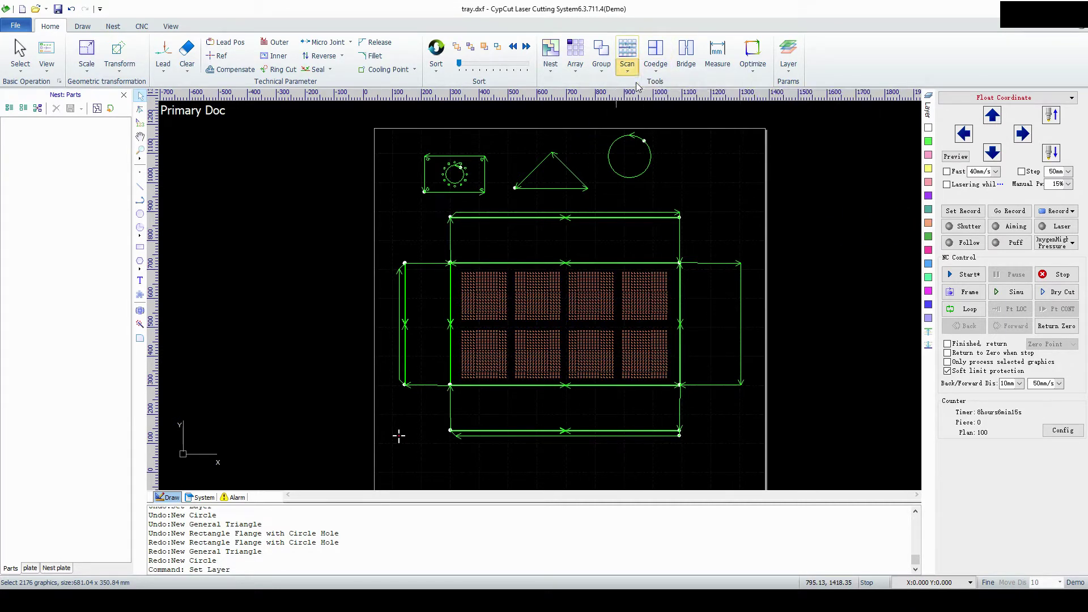
{"action": "left_click", "coordinate": [572, 379]}
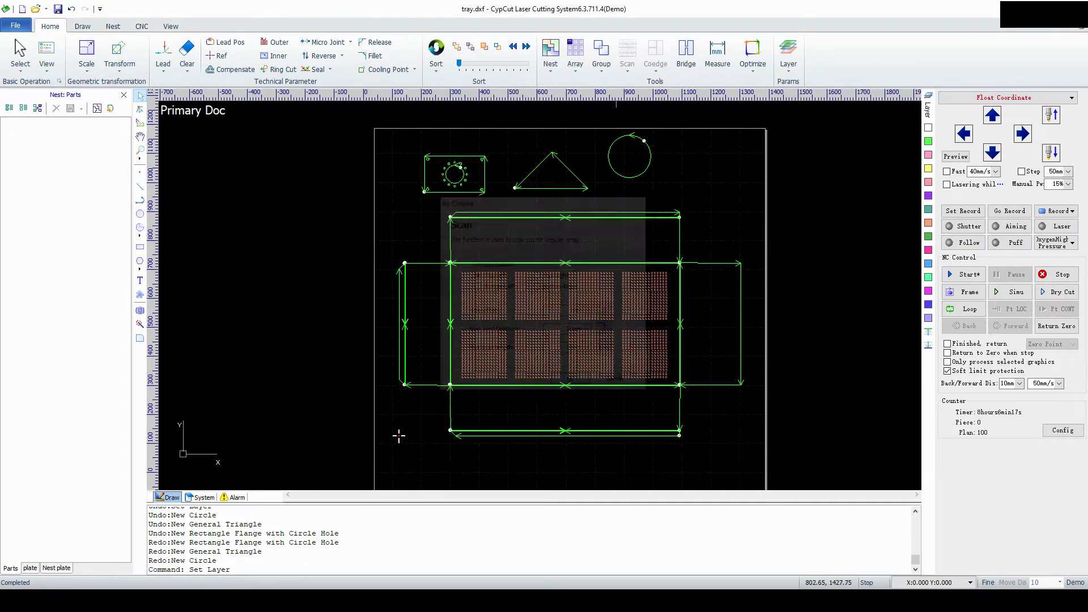
Zoom in to inspect the grouped fly-scan grid, then deselect it and centre the tray.
{"action": "scroll", "coordinate": [677, 318], "scroll_direction": "up", "scroll_amount": 3}
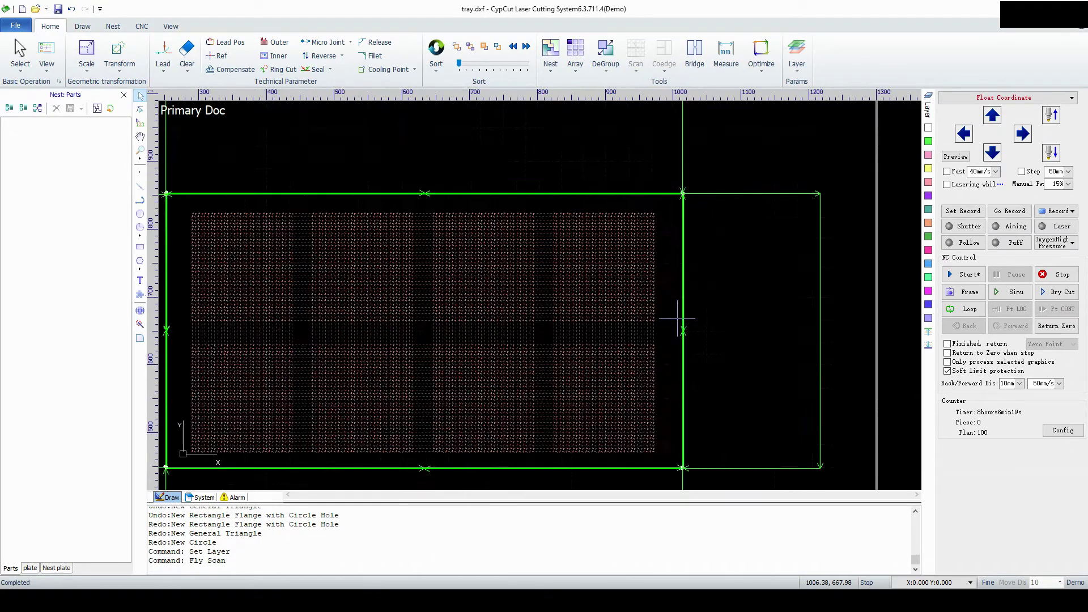
{"action": "scroll", "coordinate": [677, 319], "scroll_direction": "up", "scroll_amount": 1}
{"action": "scroll", "coordinate": [674, 320], "scroll_direction": "down", "scroll_amount": 2}
{"action": "scroll", "coordinate": [657, 391], "scroll_direction": "up", "scroll_amount": 1}
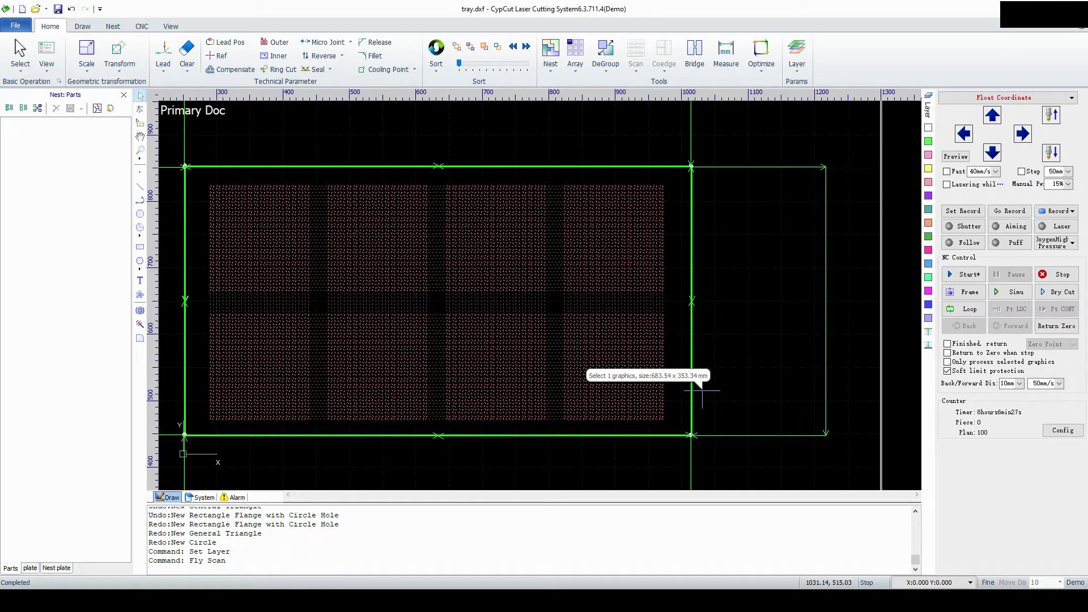
{"action": "left_click", "coordinate": [715, 387]}
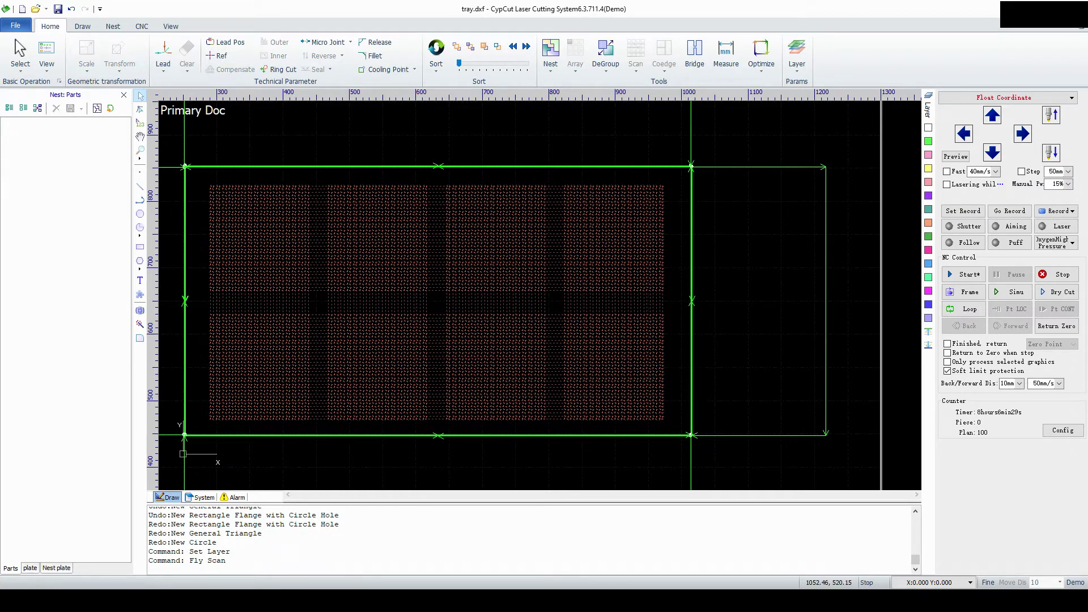
{"action": "middle_click_drag", "start_coordinate": [777, 389], "coordinate": [806, 357]}
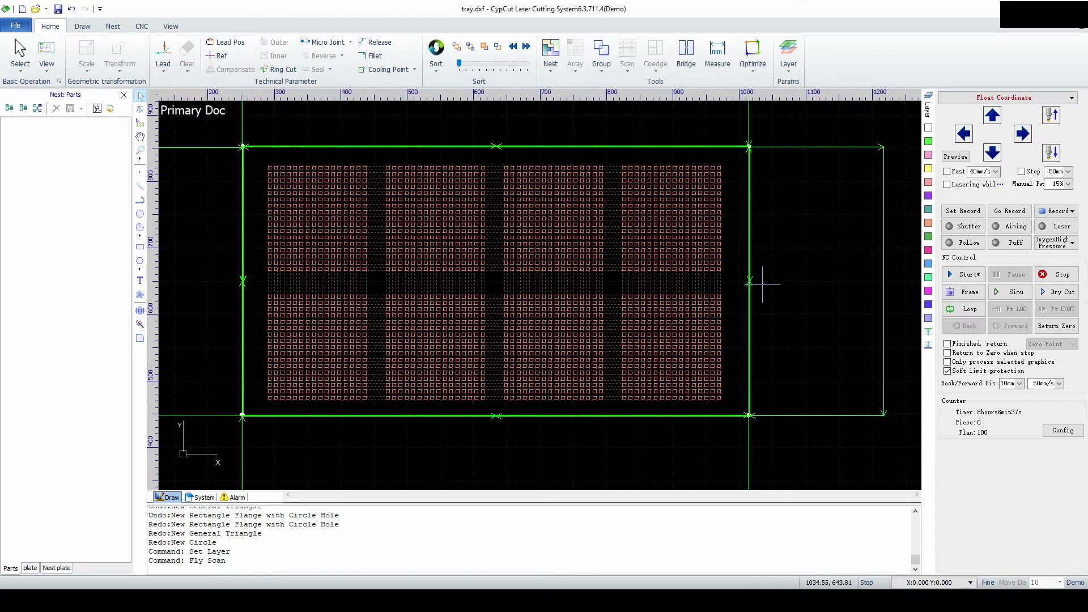
Select the four base bend lines plus the top and bottom flange lines of the tray.
{"action": "left_click_drag", "start_coordinate": [761, 296], "coordinate": [742, 320]}
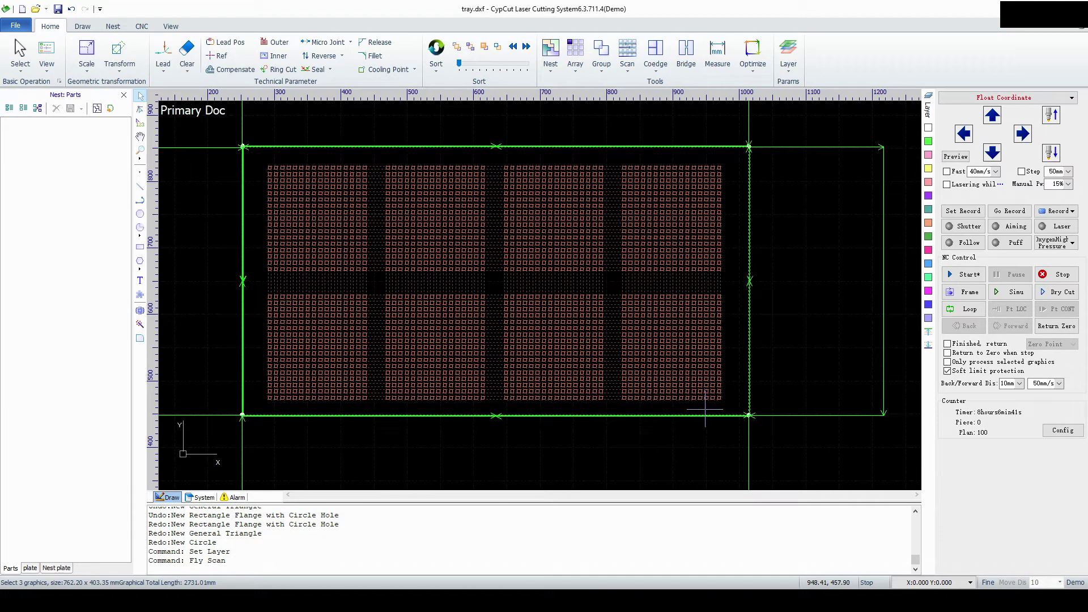
{"action": "left_click_drag", "start_coordinate": [705, 408], "coordinate": [655, 428]}
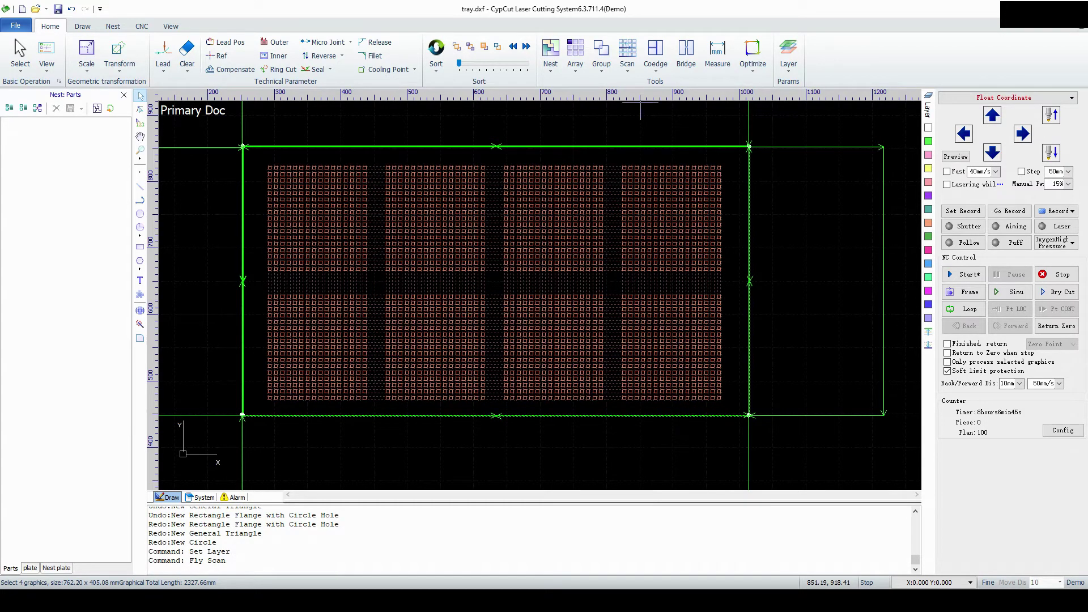
{"action": "left_click_drag", "start_coordinate": [644, 139], "coordinate": [590, 151]}
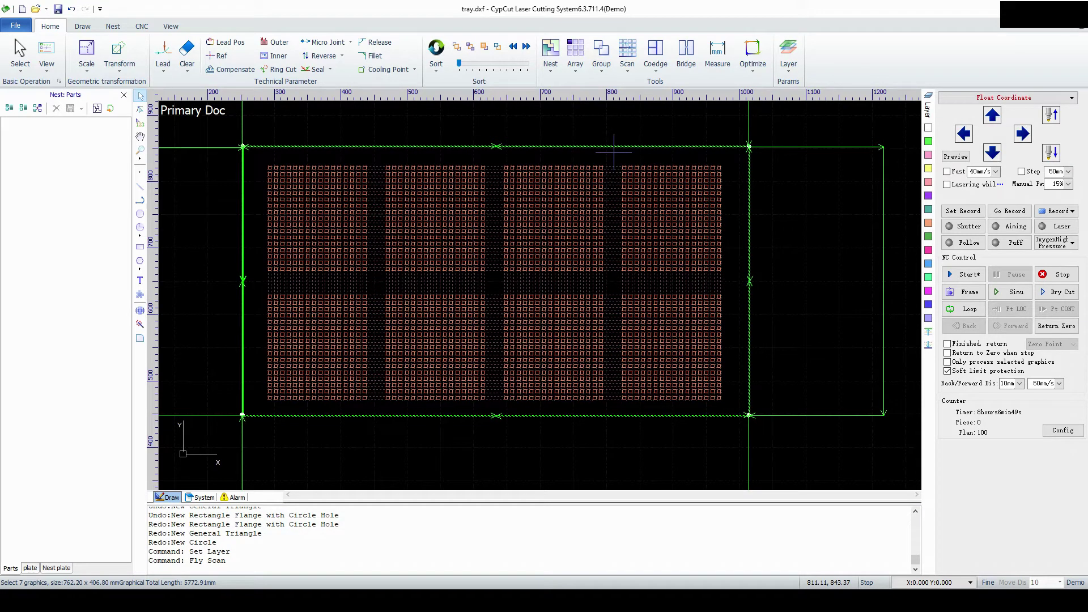
{"action": "left_click_drag", "start_coordinate": [256, 187], "coordinate": [222, 214]}
{"action": "scroll", "coordinate": [298, 300], "scroll_direction": "down", "scroll_amount": 2}
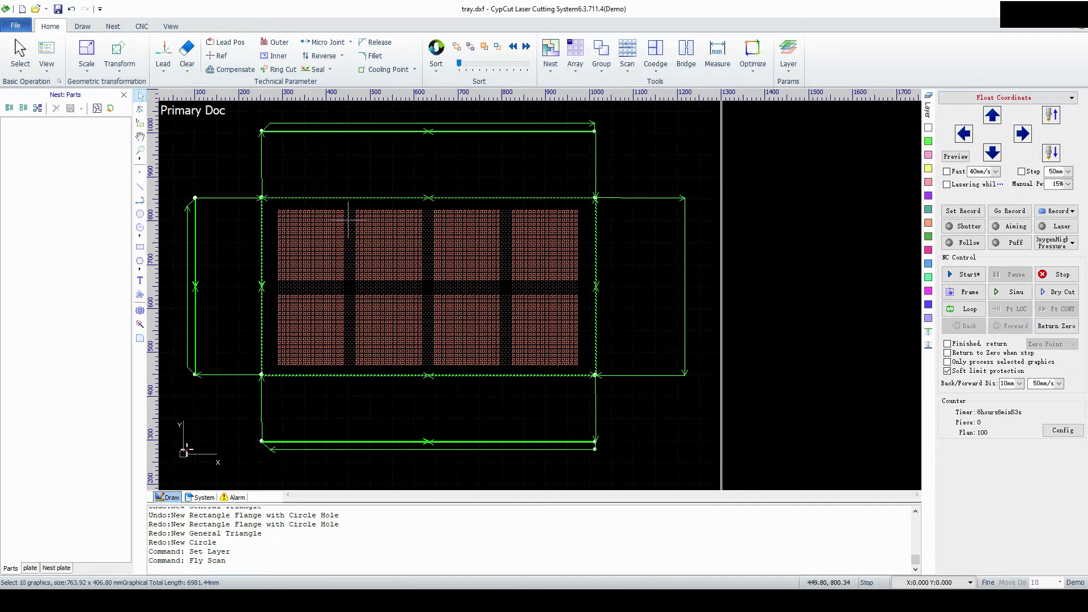
{"action": "left_click", "coordinate": [442, 130], "text": "shift"}
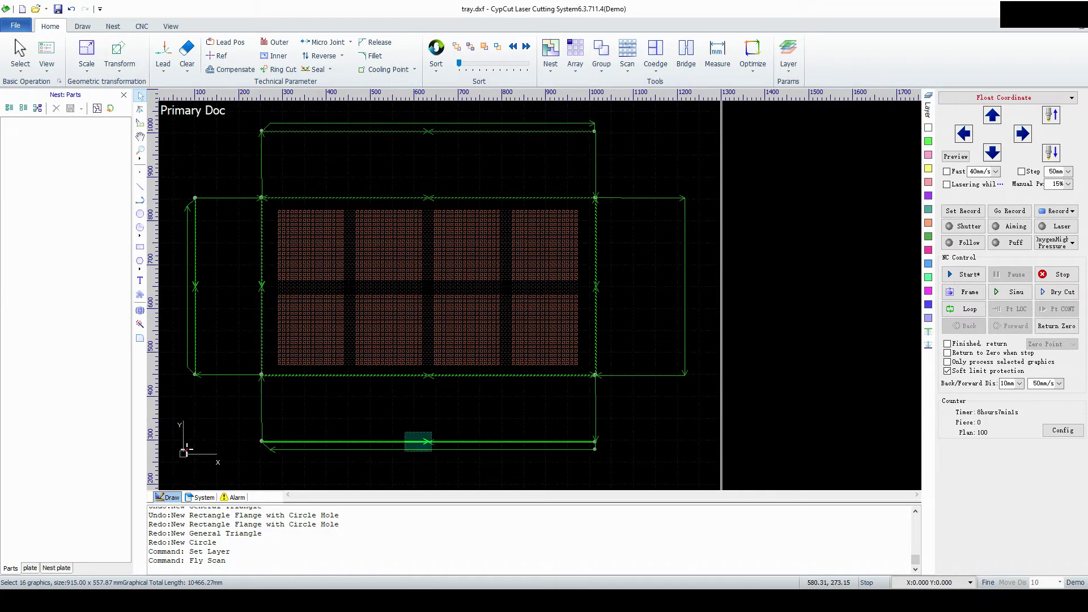
{"action": "left_click", "coordinate": [418, 441], "text": "shift"}
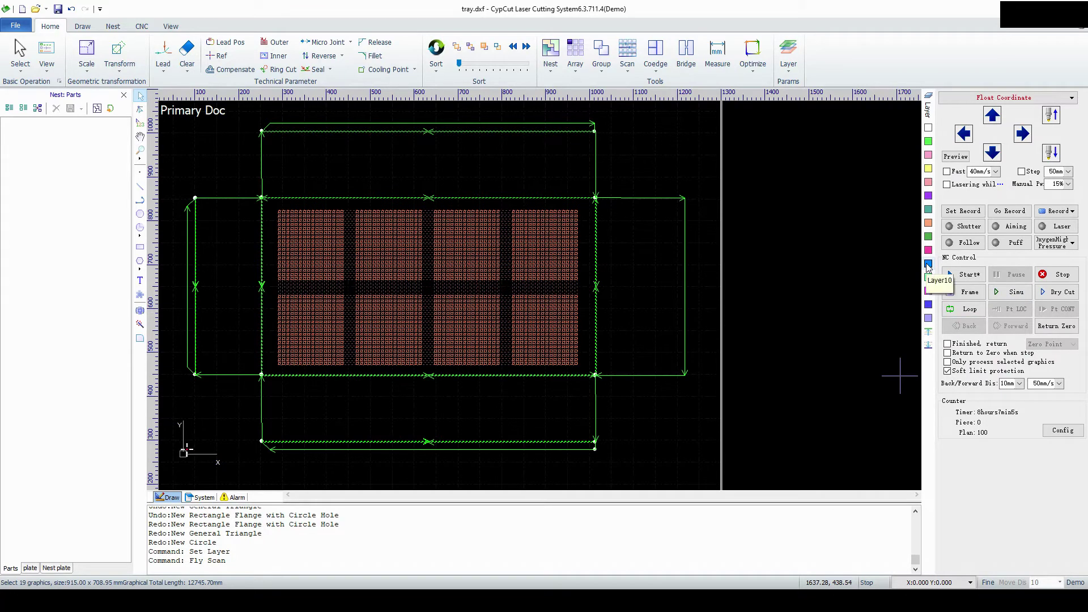
Put the selected bend lines on Layer10 and check the blue lines around the tray.
{"action": "left_click", "coordinate": [928, 264]}
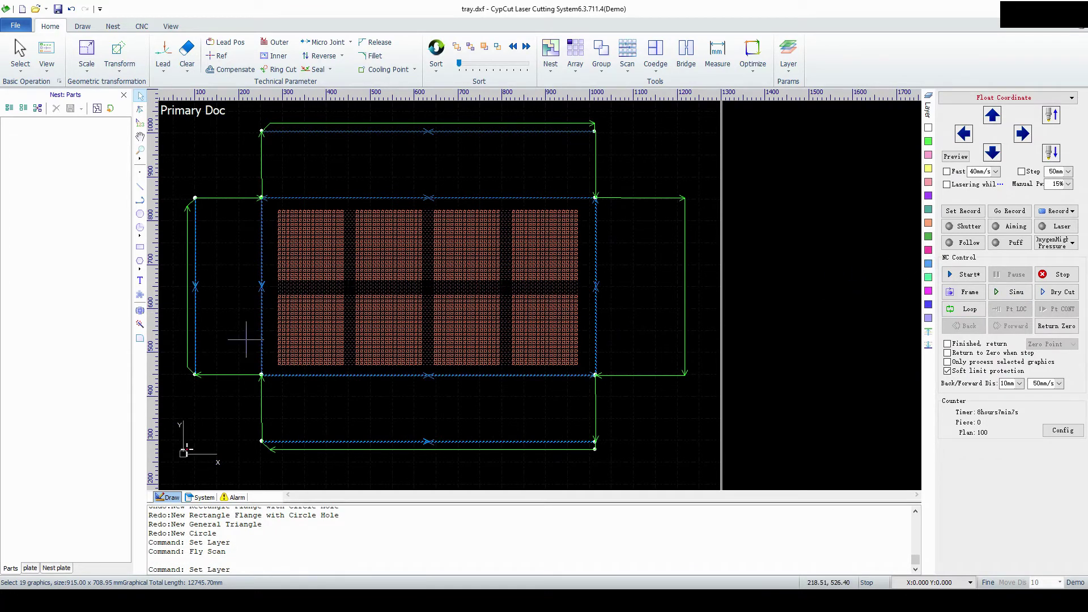
{"action": "scroll", "coordinate": [246, 339], "scroll_direction": "up", "scroll_amount": 5}
{"action": "middle_click_drag", "start_coordinate": [262, 340], "coordinate": [381, 350]}
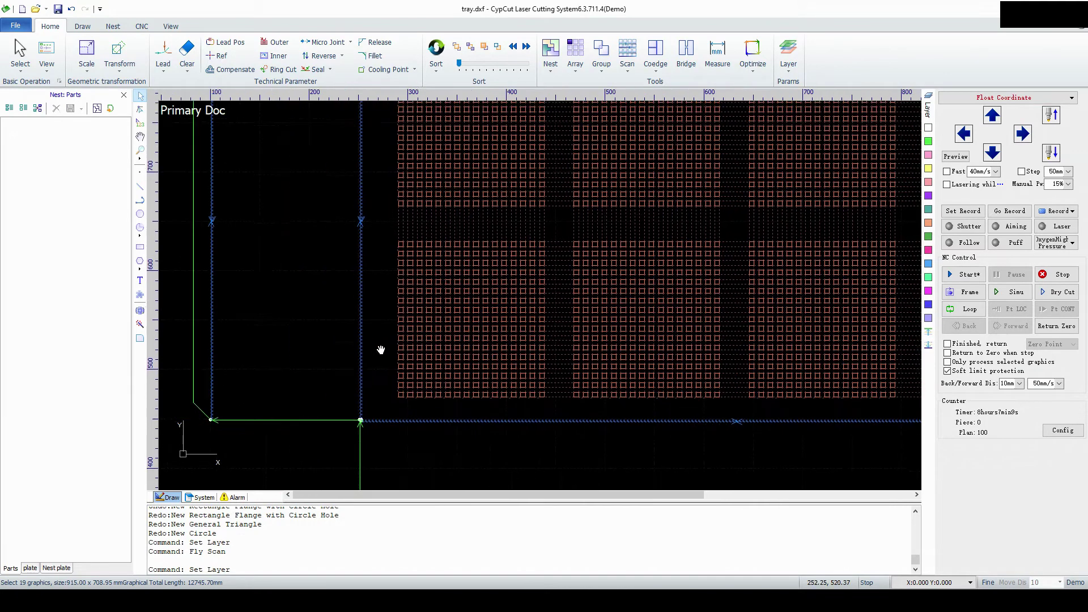
{"action": "left_click", "coordinate": [377, 365]}
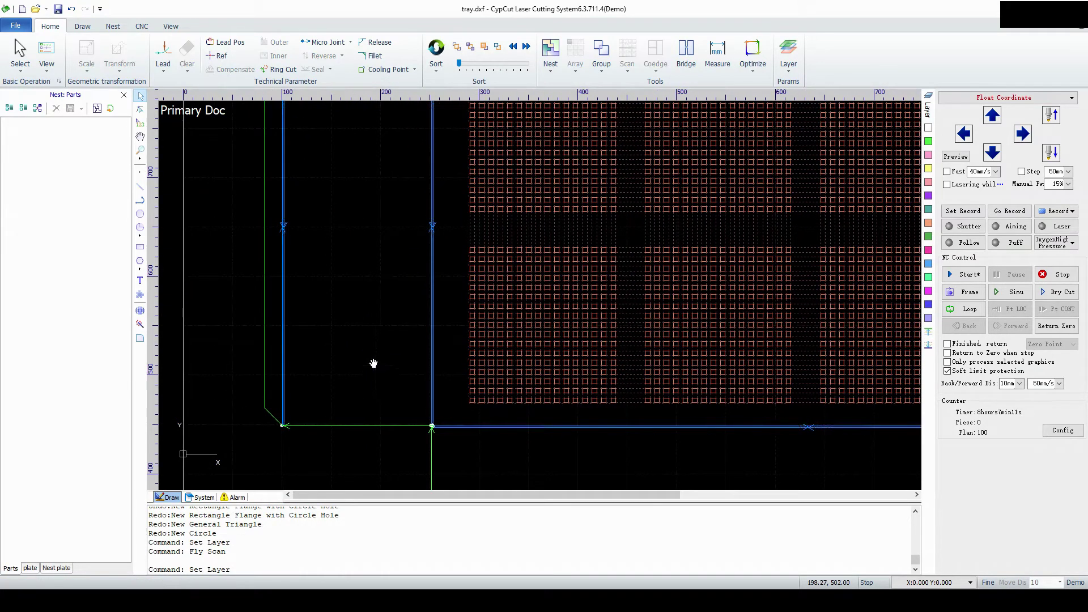
{"action": "scroll", "coordinate": [311, 249], "scroll_direction": "down", "scroll_amount": 2}
{"action": "scroll", "coordinate": [340, 386], "scroll_direction": "down", "scroll_amount": 2}
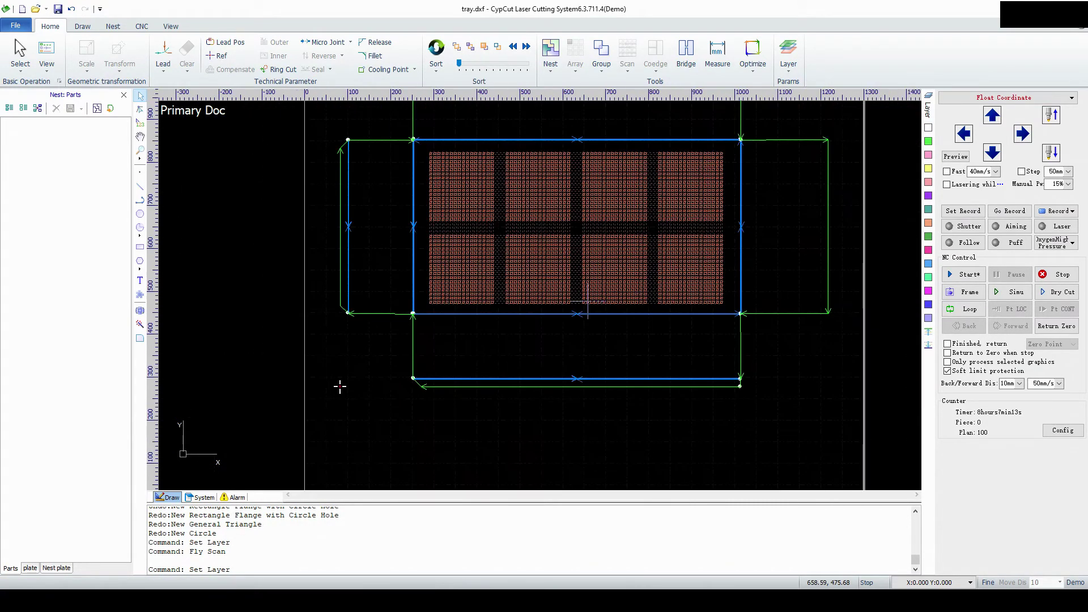
{"action": "middle_click_drag", "start_coordinate": [791, 227], "coordinate": [809, 346]}
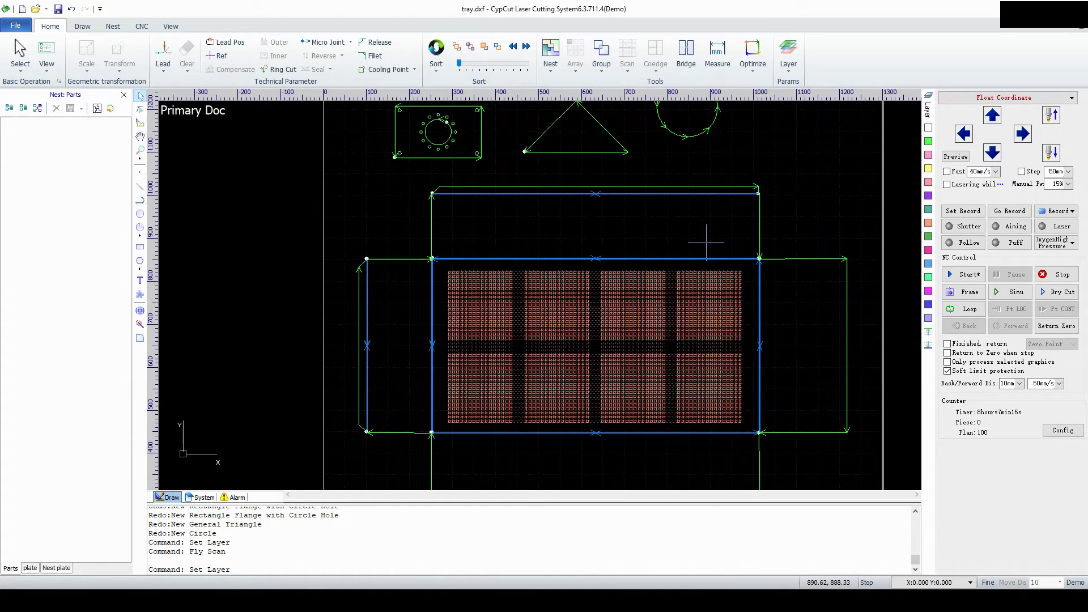
{"action": "scroll", "coordinate": [706, 242], "scroll_direction": "up", "scroll_amount": 3}
{"action": "middle_click_drag", "start_coordinate": [692, 202], "coordinate": [743, 226]}
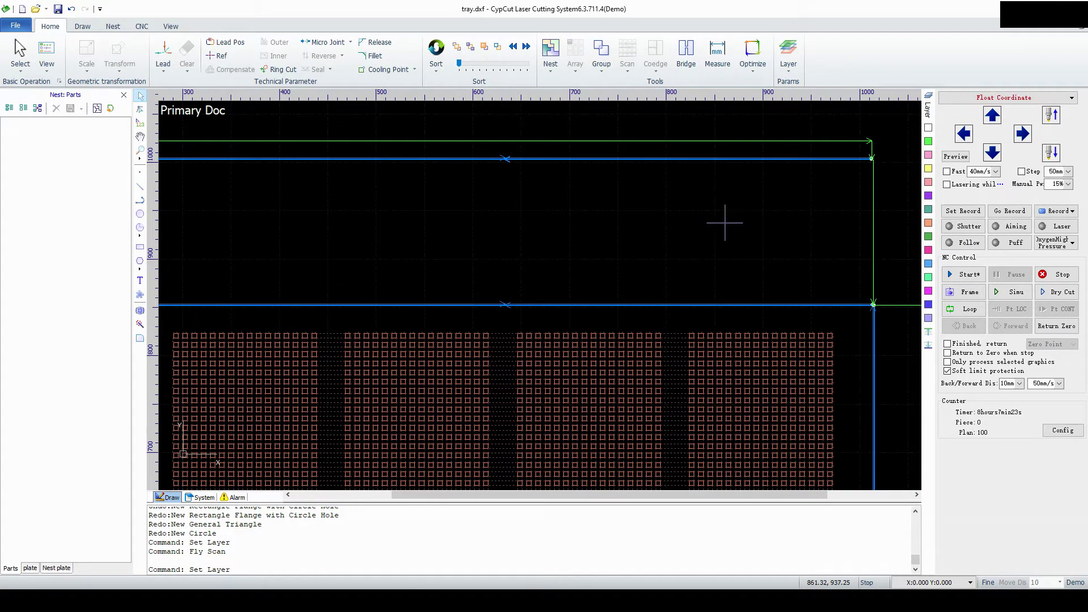
{"action": "mouse_move", "coordinate": [729, 212]}
{"action": "middle_mouse_down"}
{"action": "mouse_move", "coordinate": [731, 179]}
{"action": "mouse_move", "coordinate": [714, 175]}
{"action": "mouse_move", "coordinate": [663, 202]}
{"action": "mouse_move", "coordinate": [736, 232]}
{"action": "middle_mouse_up"}
{"action": "scroll", "coordinate": [736, 231], "scroll_direction": "down", "scroll_amount": 4}
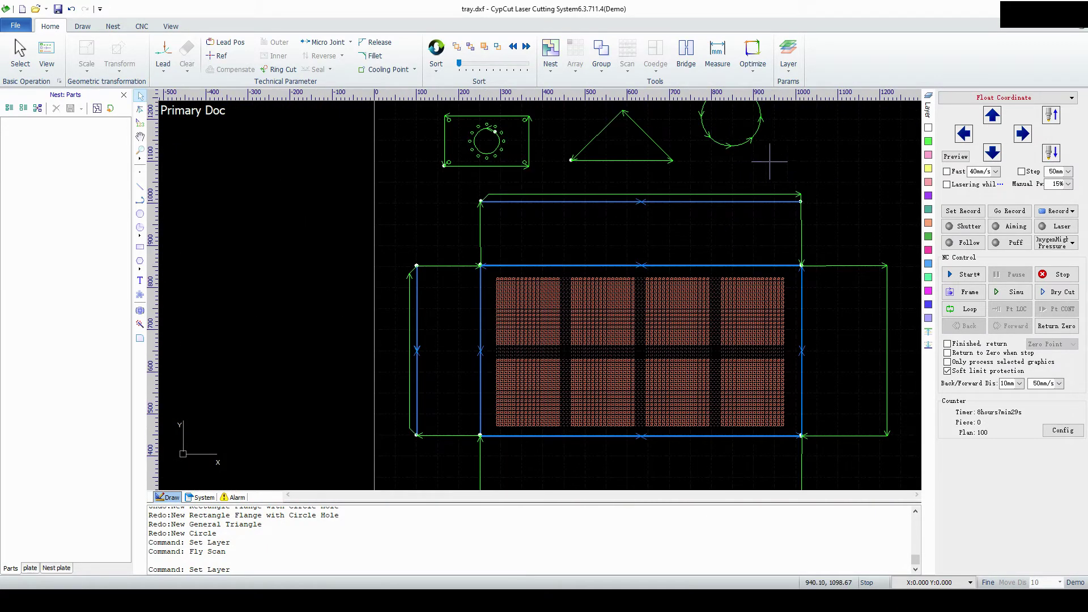
Add the triangle, circle, tray and flange to the part library with count 10.
{"action": "scroll", "coordinate": [773, 175], "scroll_direction": "down", "scroll_amount": 2}
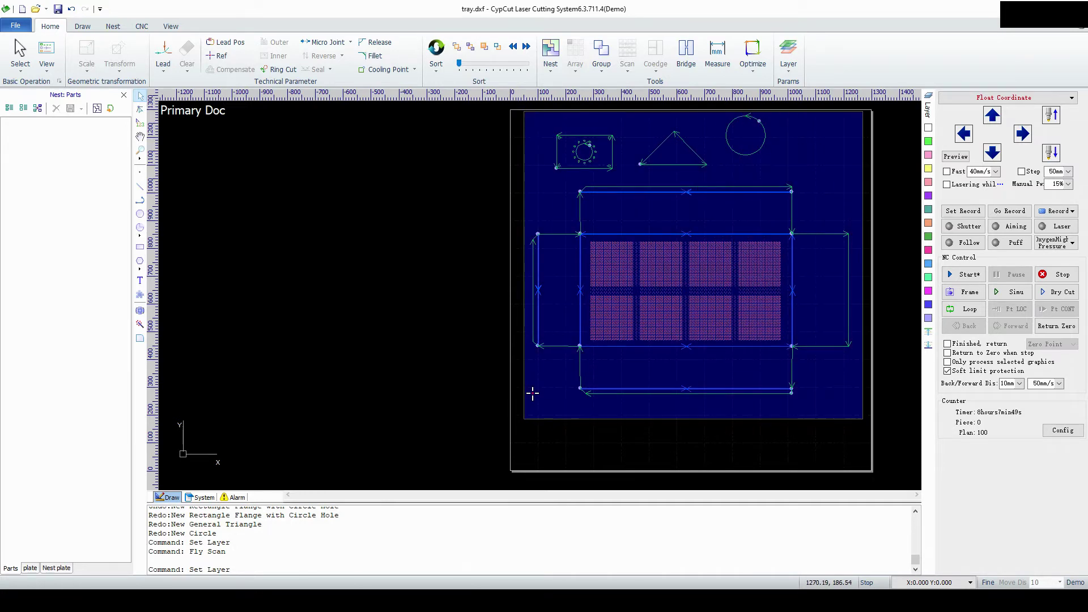
{"action": "key", "text": "ctrl+a"}
{"action": "right_click", "coordinate": [837, 312]}
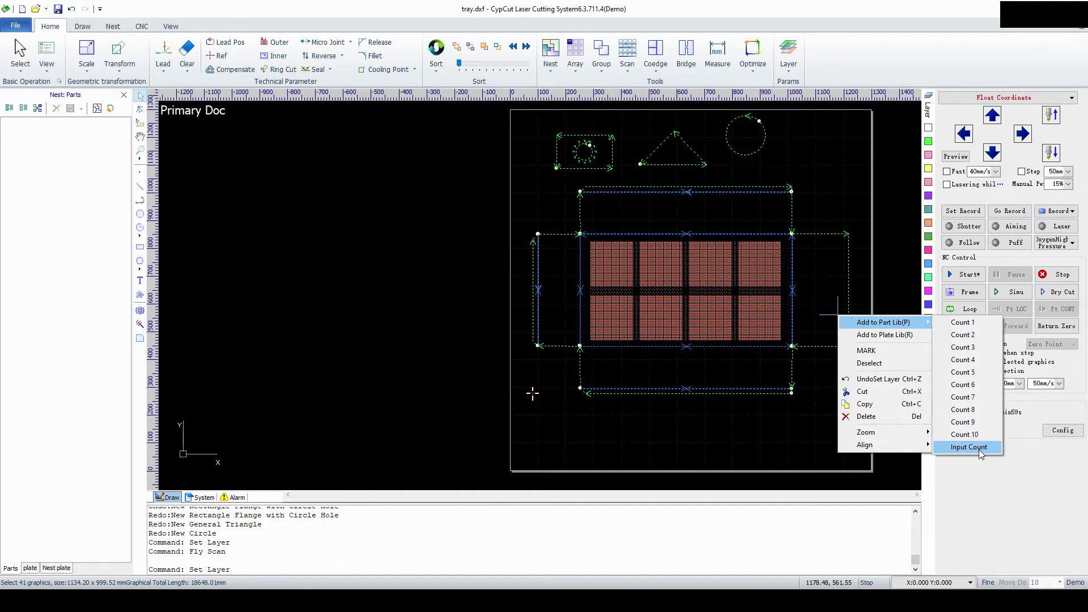
{"action": "left_click", "coordinate": [966, 434]}
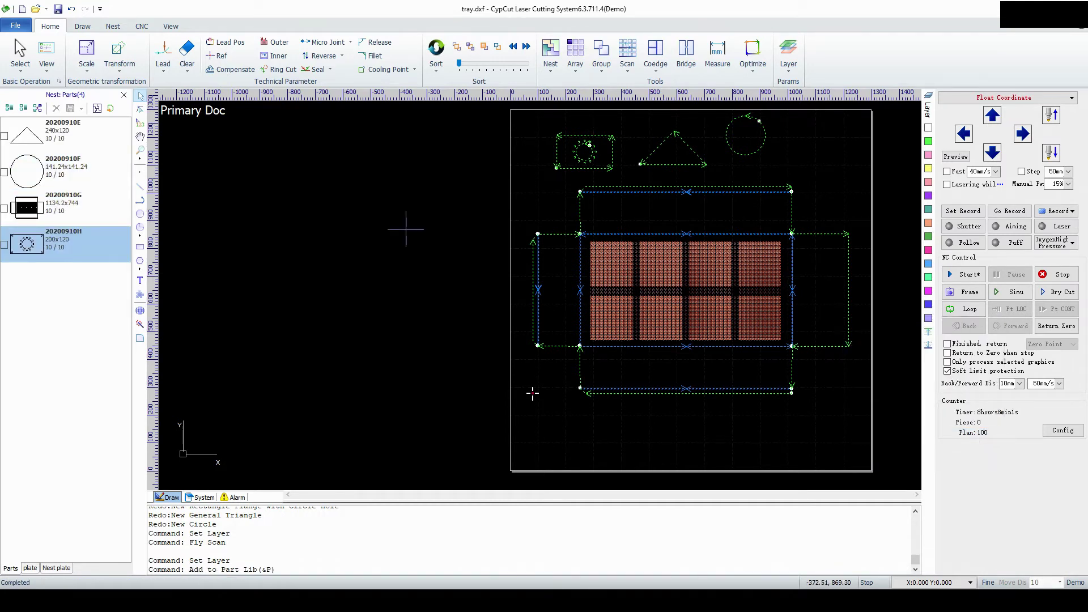
Change tray part 20200910G's quantity to 1 and auto-nest everything onto two 1220x1220 sheets.
{"action": "left_click", "coordinate": [35, 238]}
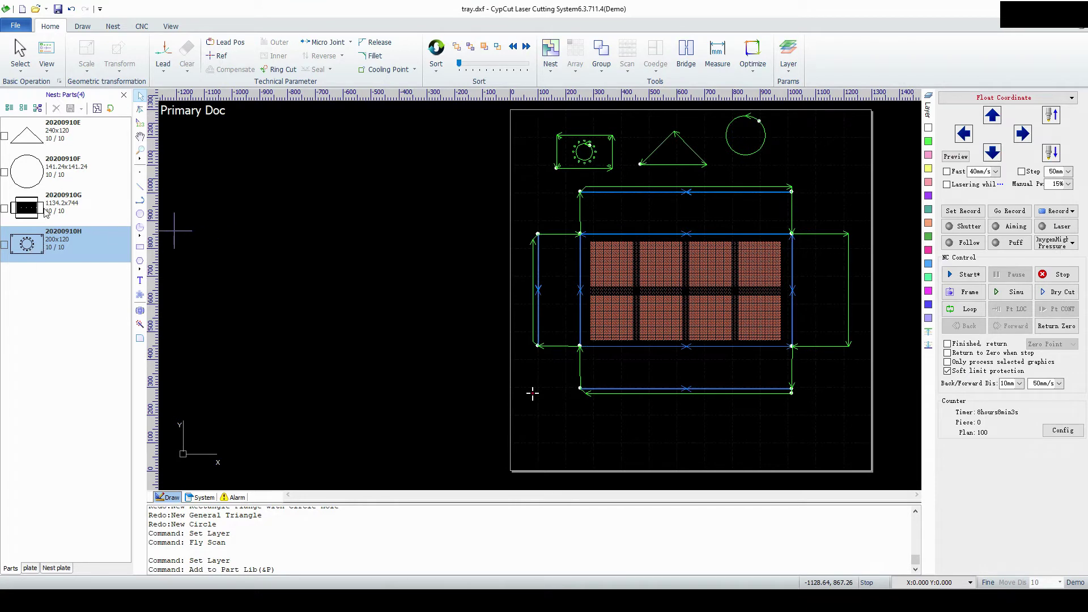
{"action": "double_click", "coordinate": [76, 211]}
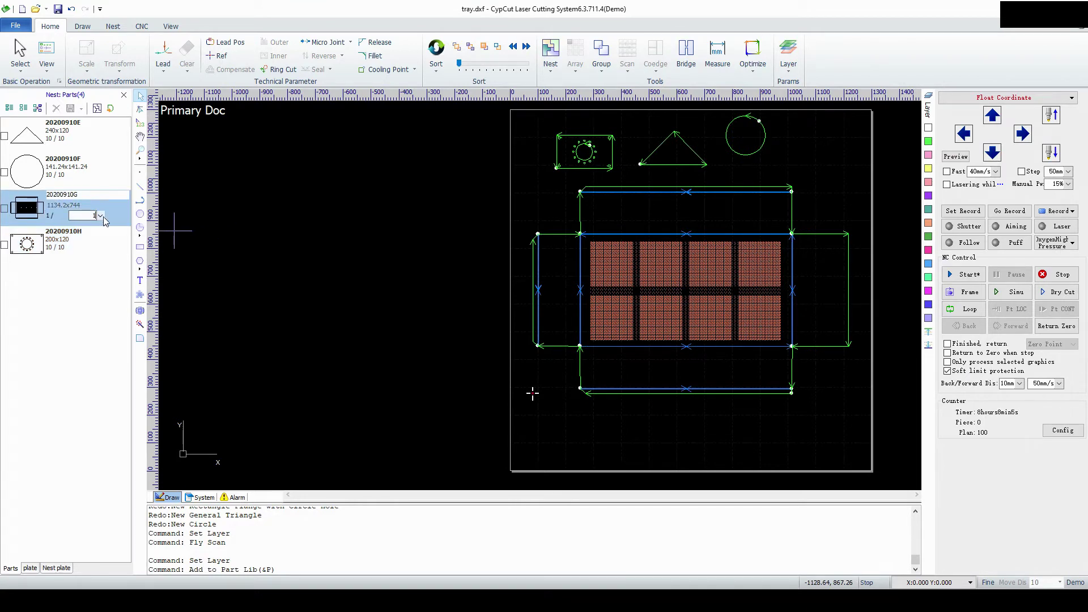
{"action": "type", "text": "1"}
{"action": "key", "text": "Return"}
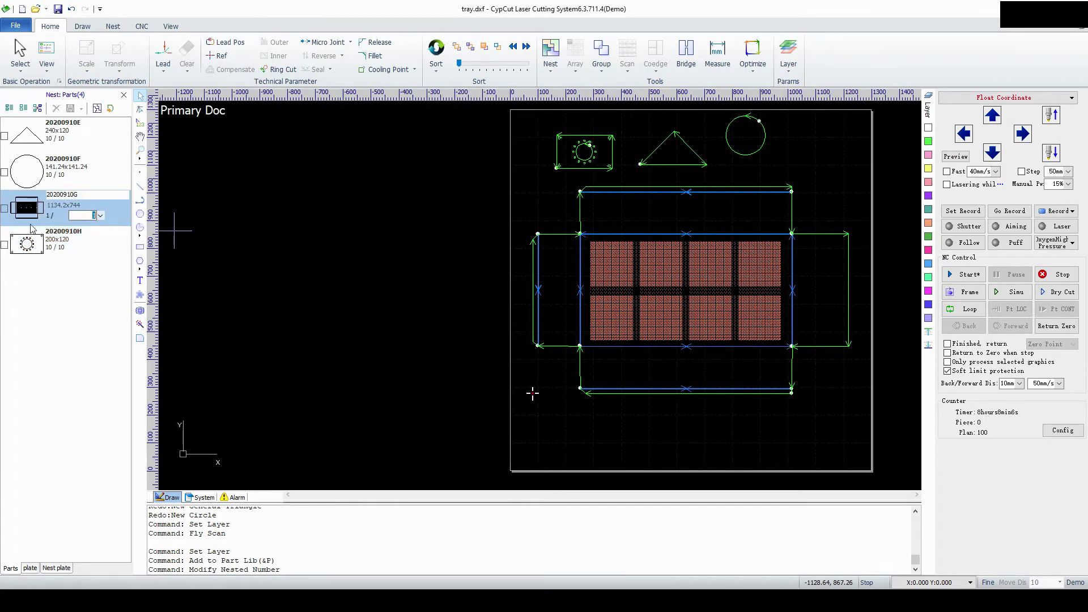
{"action": "left_click", "coordinate": [98, 109]}
{"action": "left_click", "coordinate": [617, 408]}
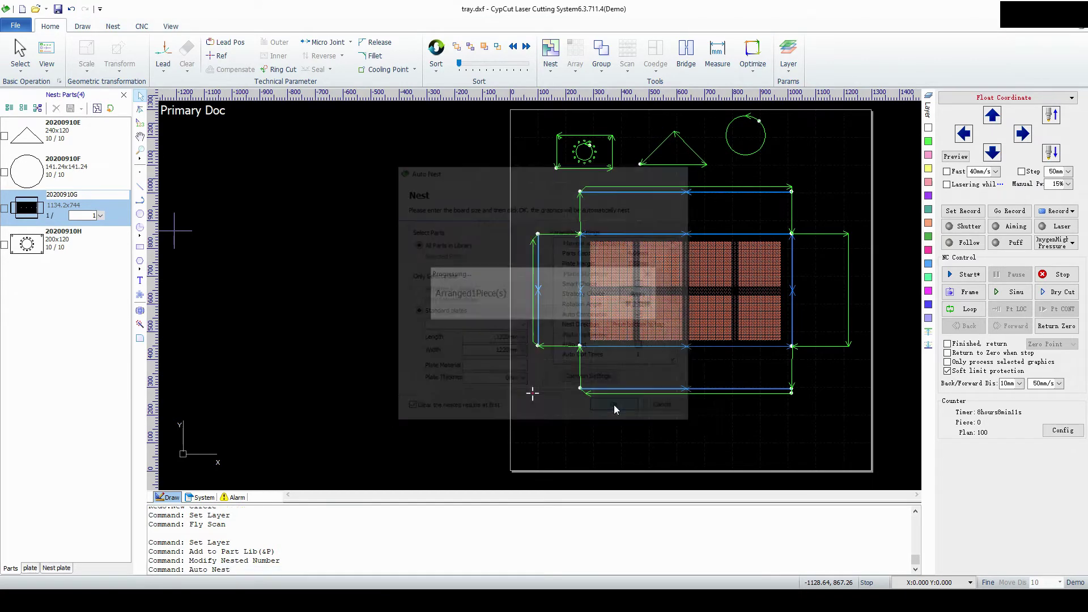
Switch between Nest Result:1 and Nest Result:2 to compare them, then return to Primary Doc.
{"action": "left_click", "coordinate": [79, 161]}
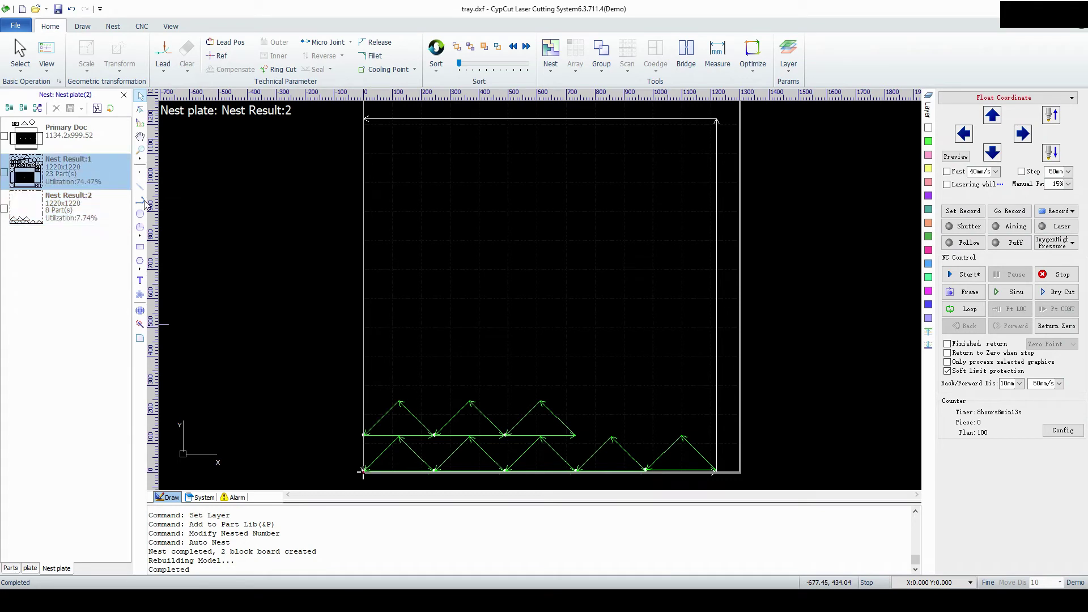
{"action": "left_click", "coordinate": [68, 205]}
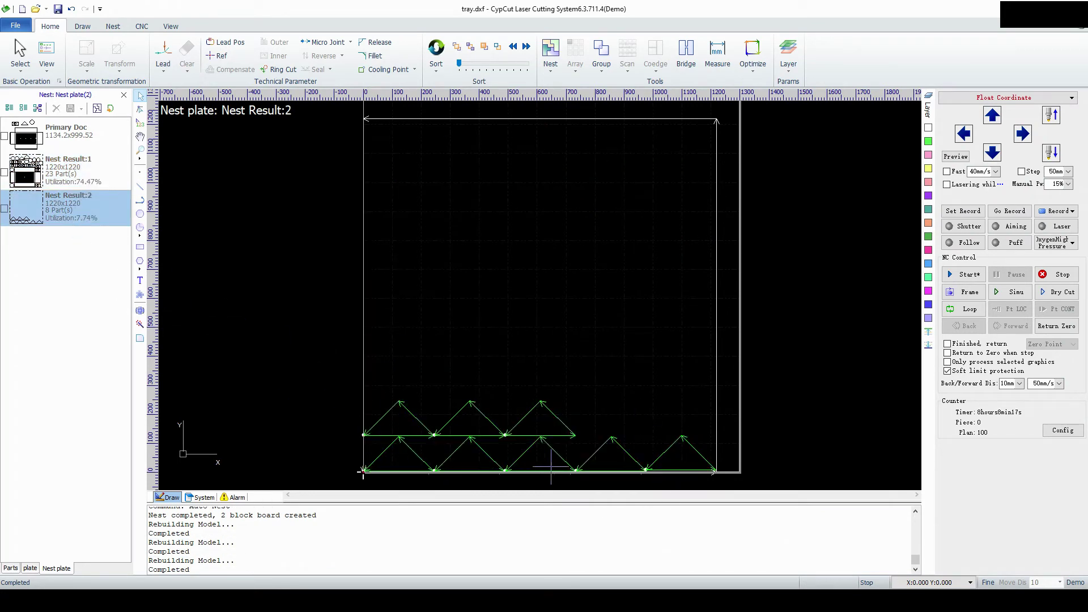
{"action": "left_click", "coordinate": [28, 176]}
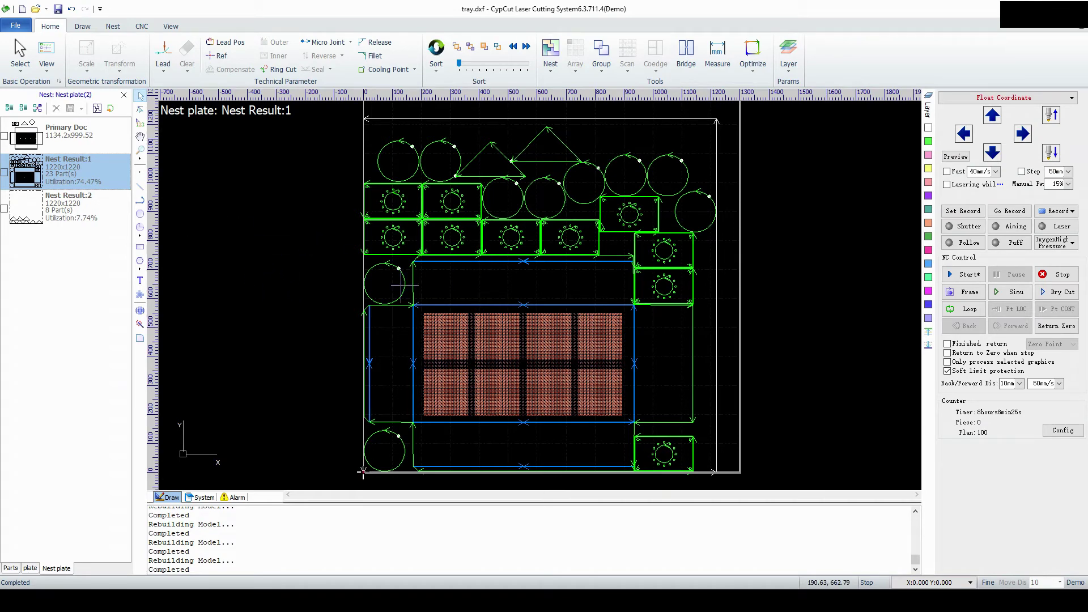
{"action": "left_click", "coordinate": [67, 206]}
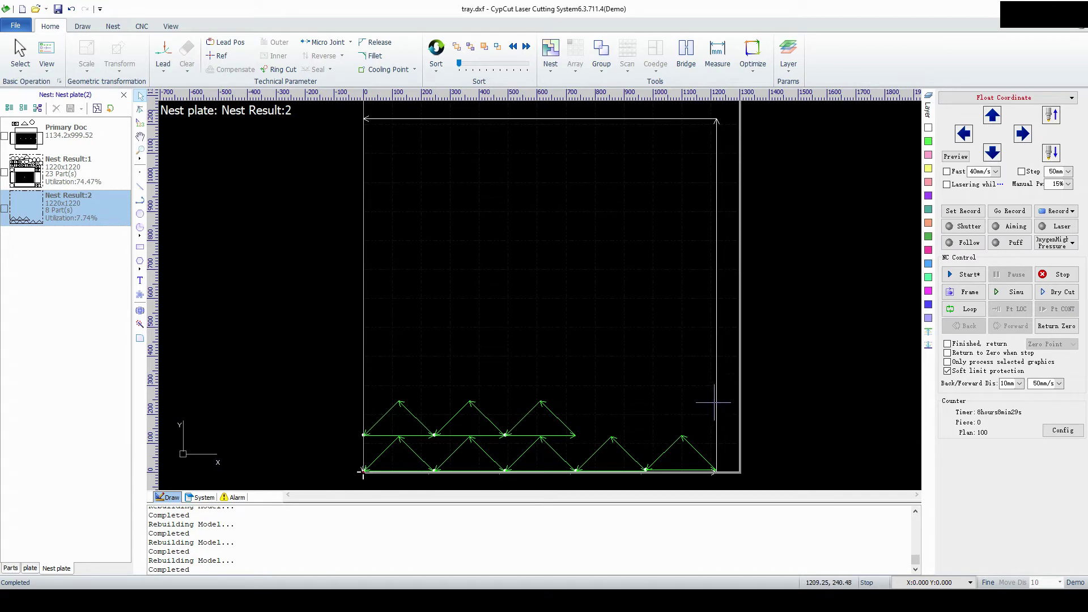
{"action": "left_click", "coordinate": [79, 171]}
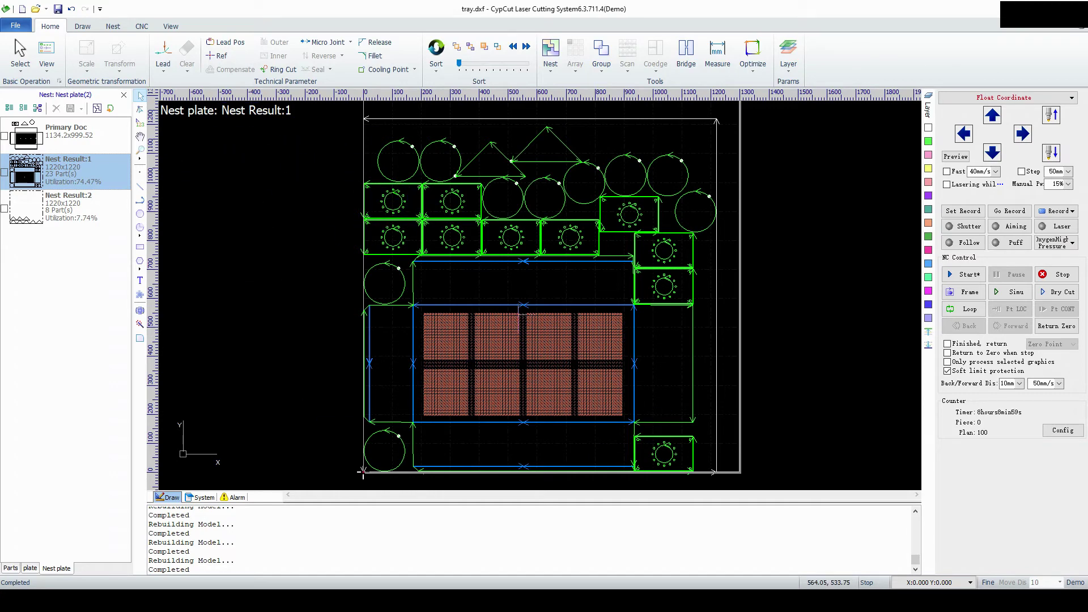
{"action": "left_click", "coordinate": [82, 220]}
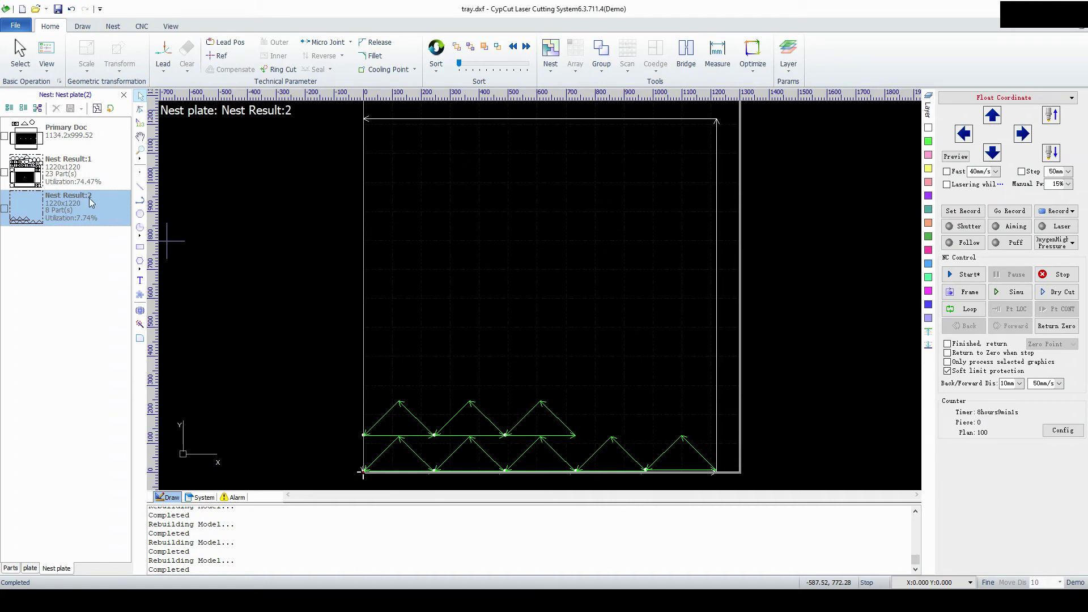
{"action": "left_click", "coordinate": [90, 171]}
{"action": "left_click", "coordinate": [68, 131]}
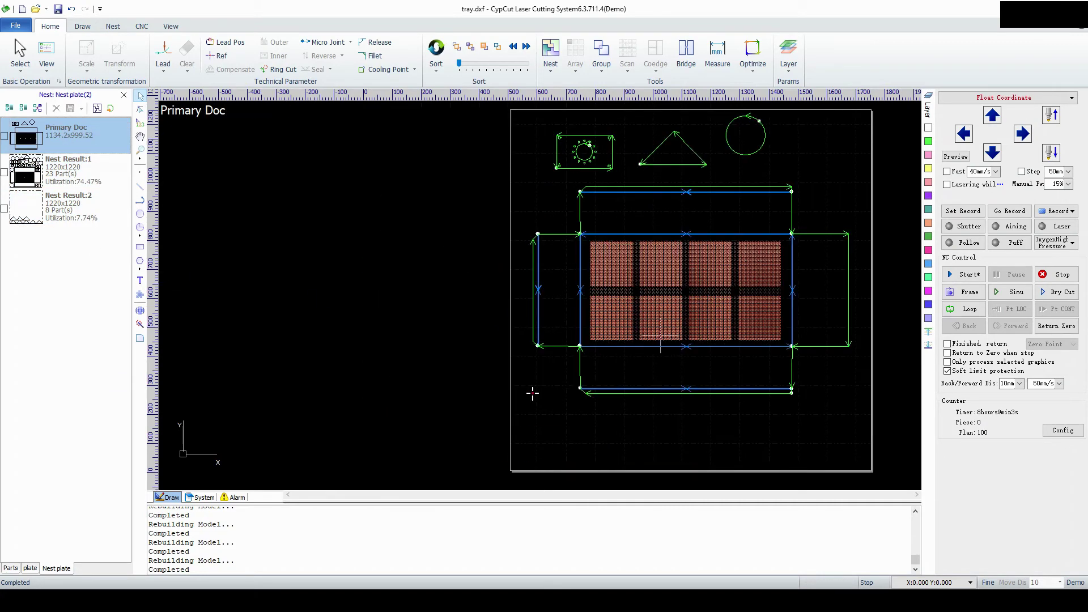
Show the Parts list with the four library parts and their quantities.
{"action": "left_click", "coordinate": [10, 568]}
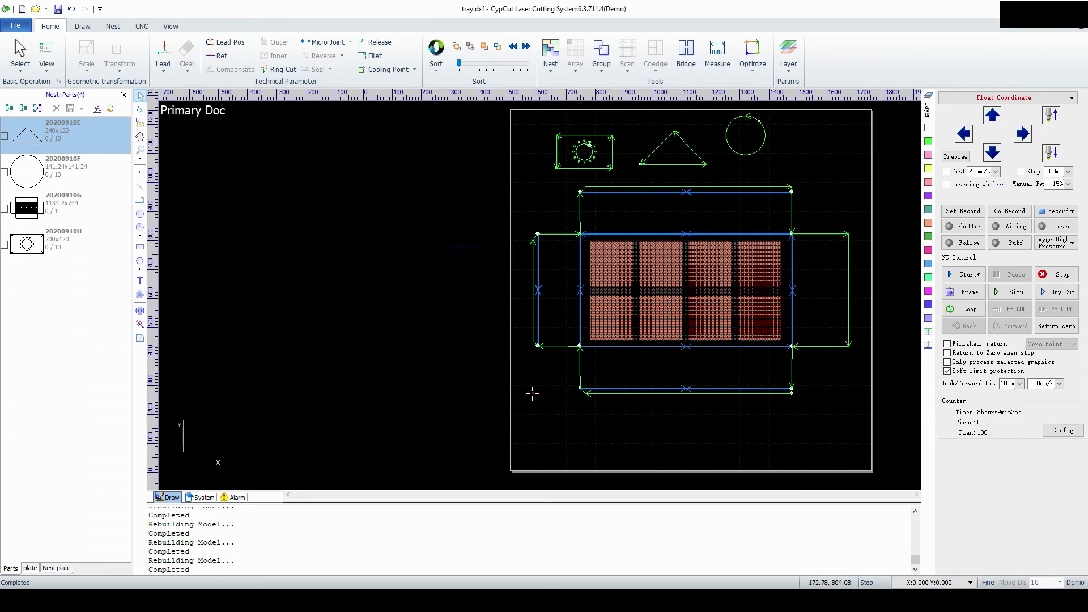
{"action": "middle_click_drag", "start_coordinate": [481, 253], "coordinate": [382, 258]}
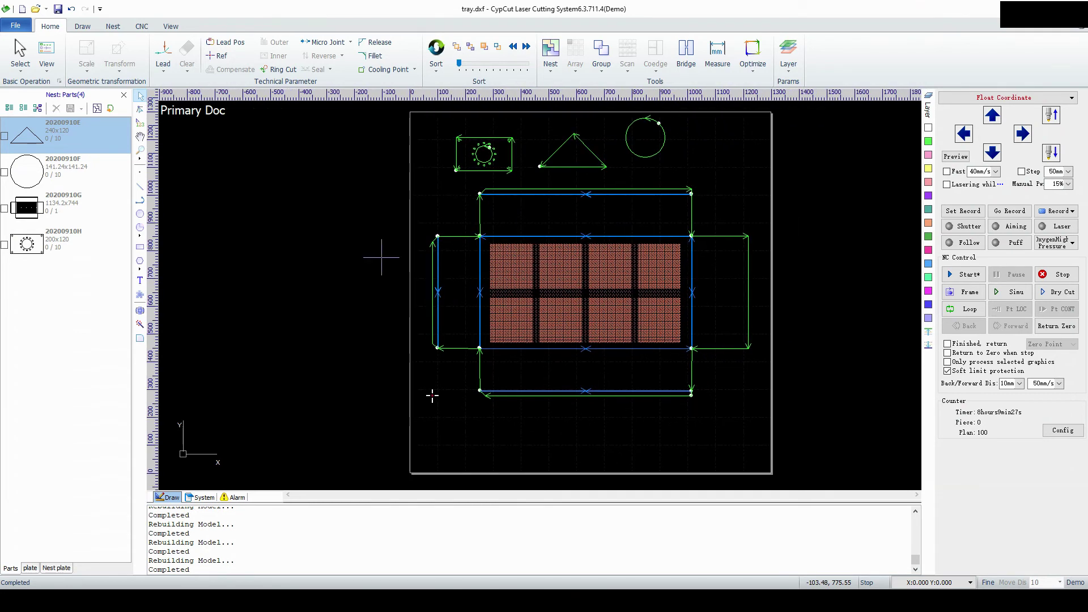
{"action": "double_click", "coordinate": [40, 209]}
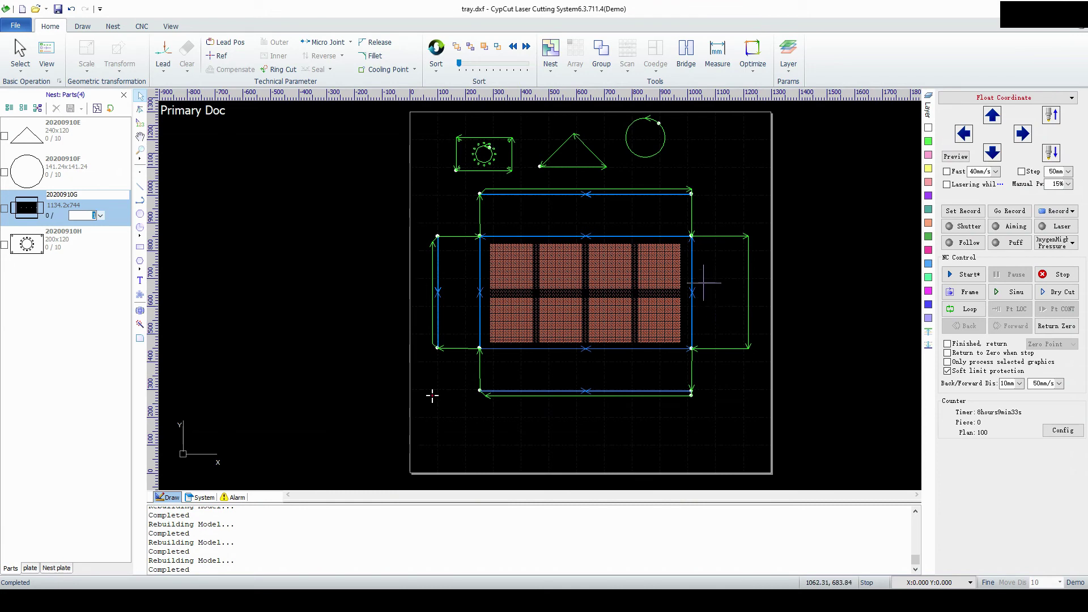
{"action": "left_click", "coordinate": [86, 241]}
{"action": "left_click", "coordinate": [78, 140]}
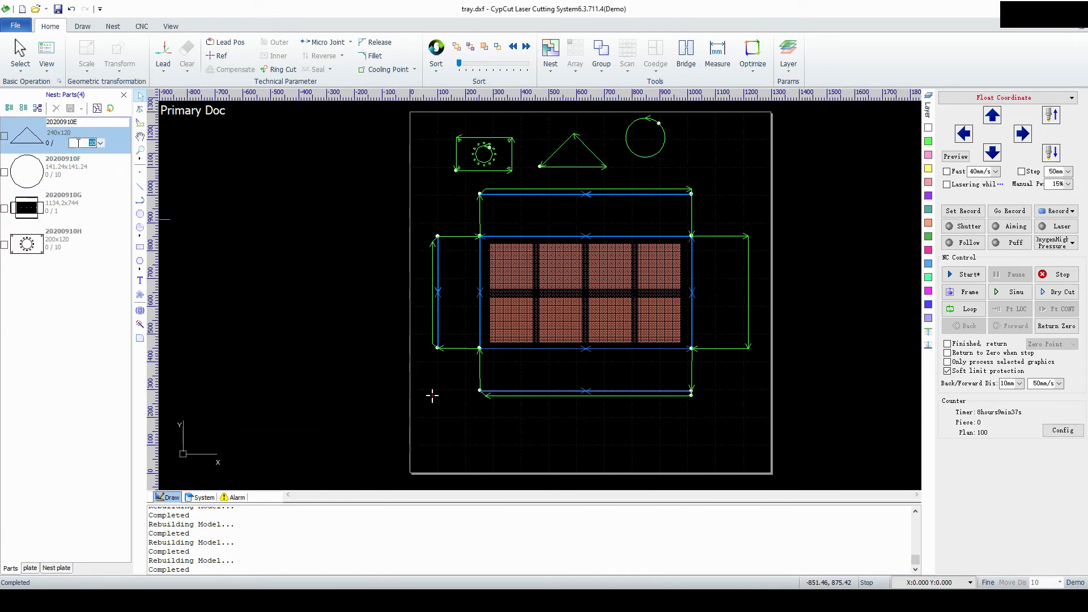
{"action": "left_click", "coordinate": [77, 180]}
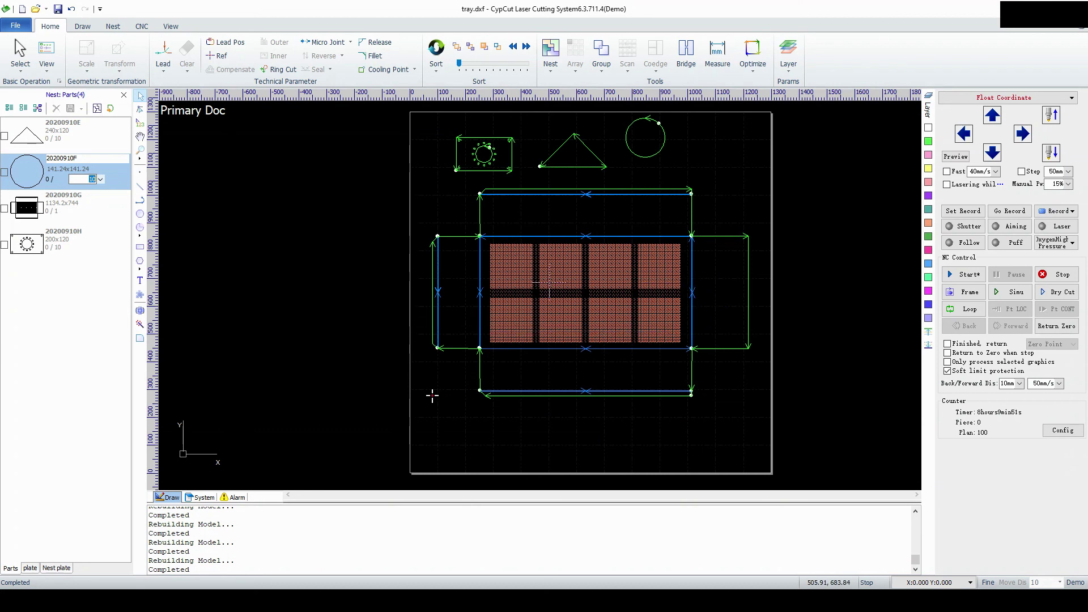
{"action": "left_click", "coordinate": [445, 201]}
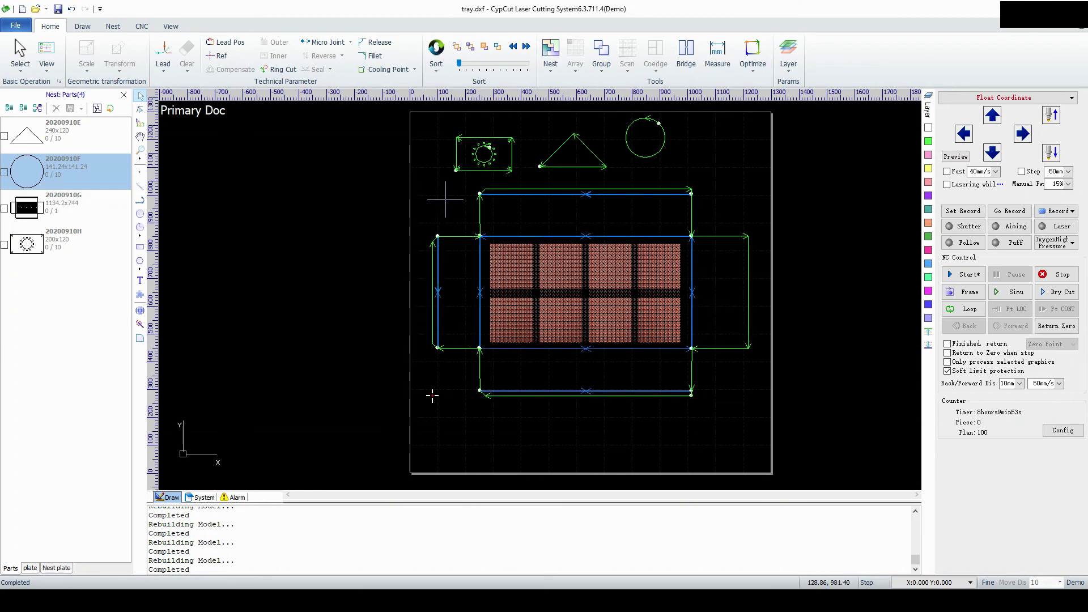